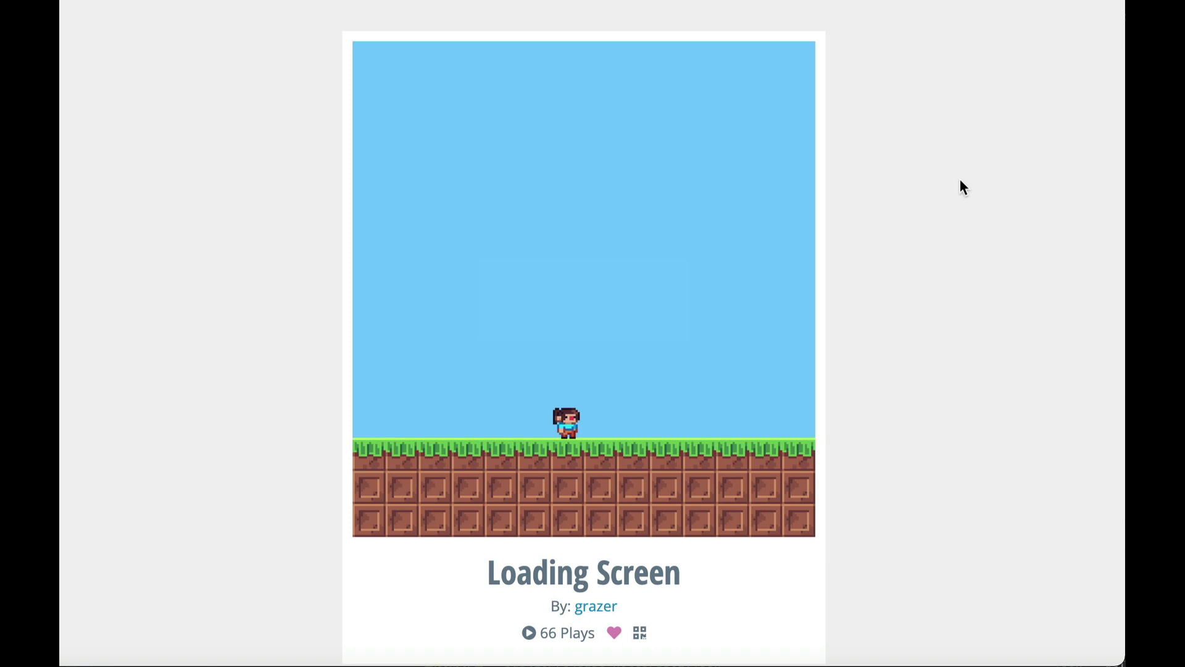
# - Switch to the editor and open the Loading Screen from Game Levels
pyautogui.press('Escape')
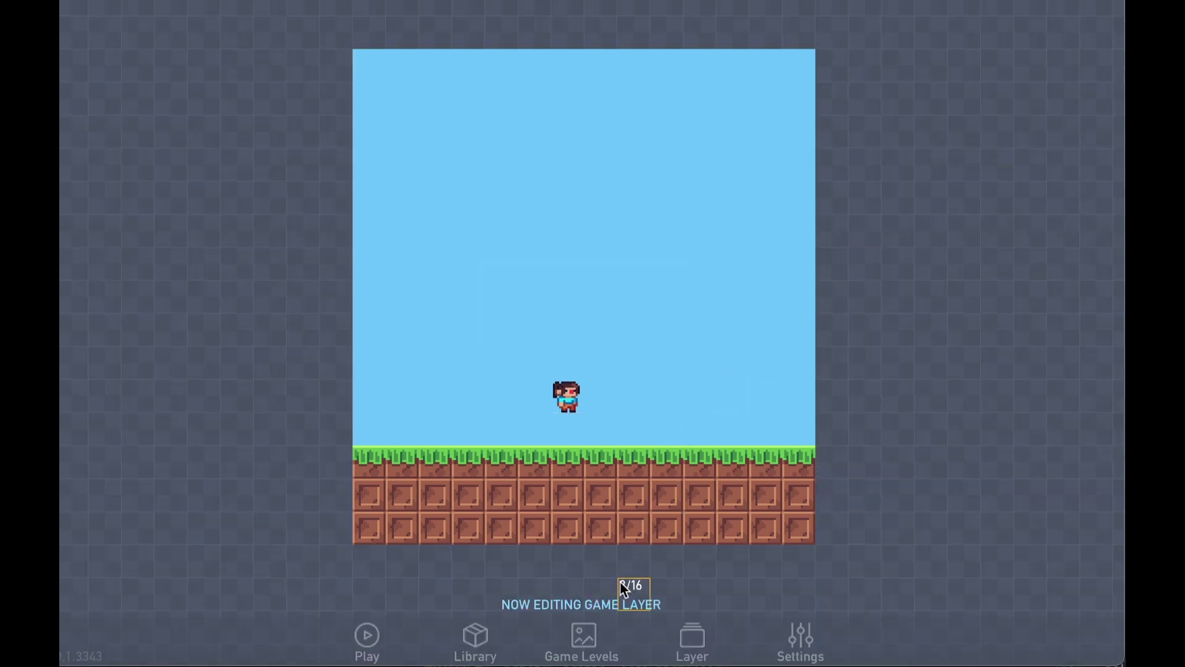
pyautogui.click(582, 639)
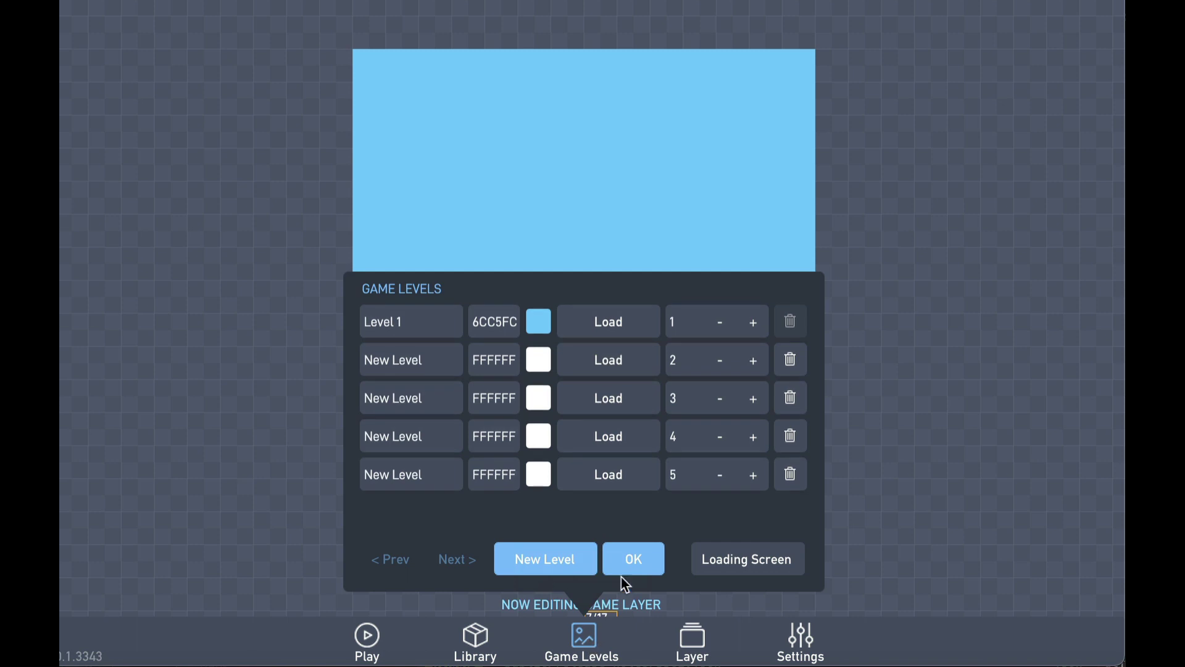
pyautogui.click(746, 558)
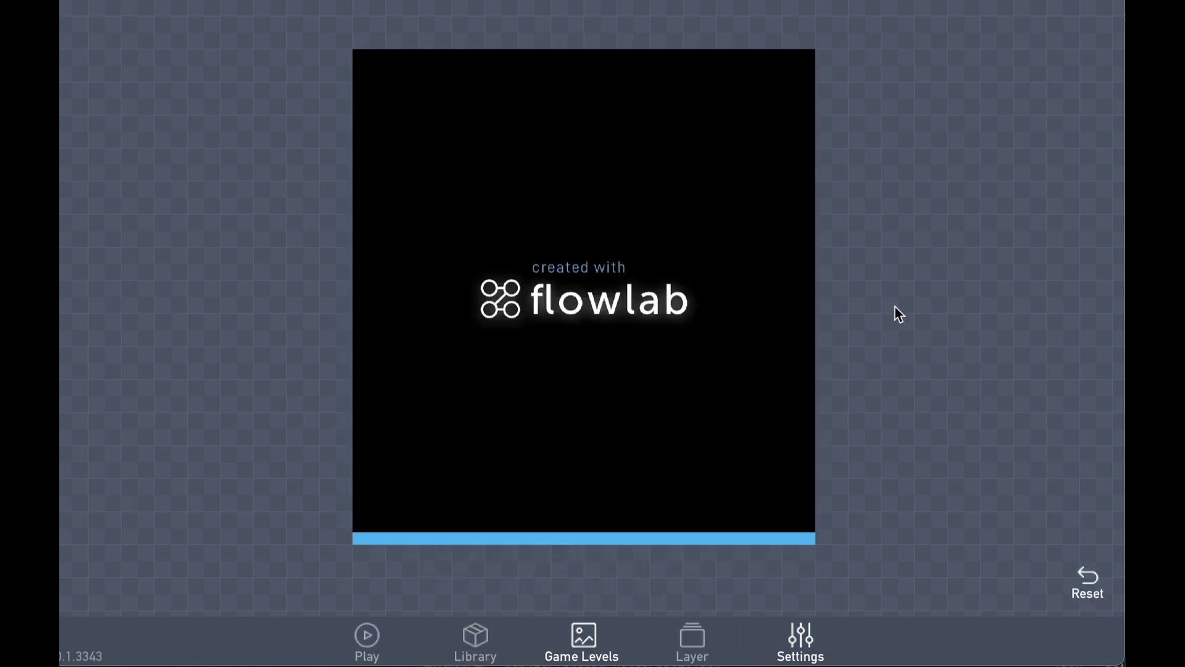
# - Make the loading screen background off-white, then sketch a white swirl in the logo's sprite editor
pyautogui.click(636, 541)
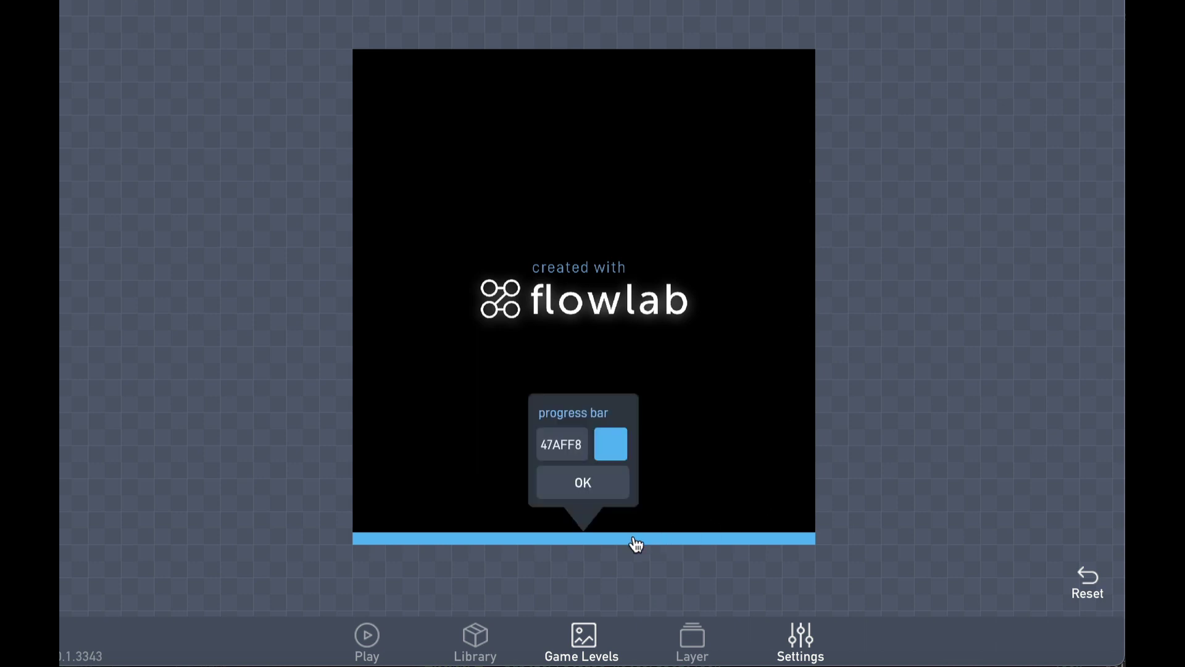
pyautogui.click(693, 492)
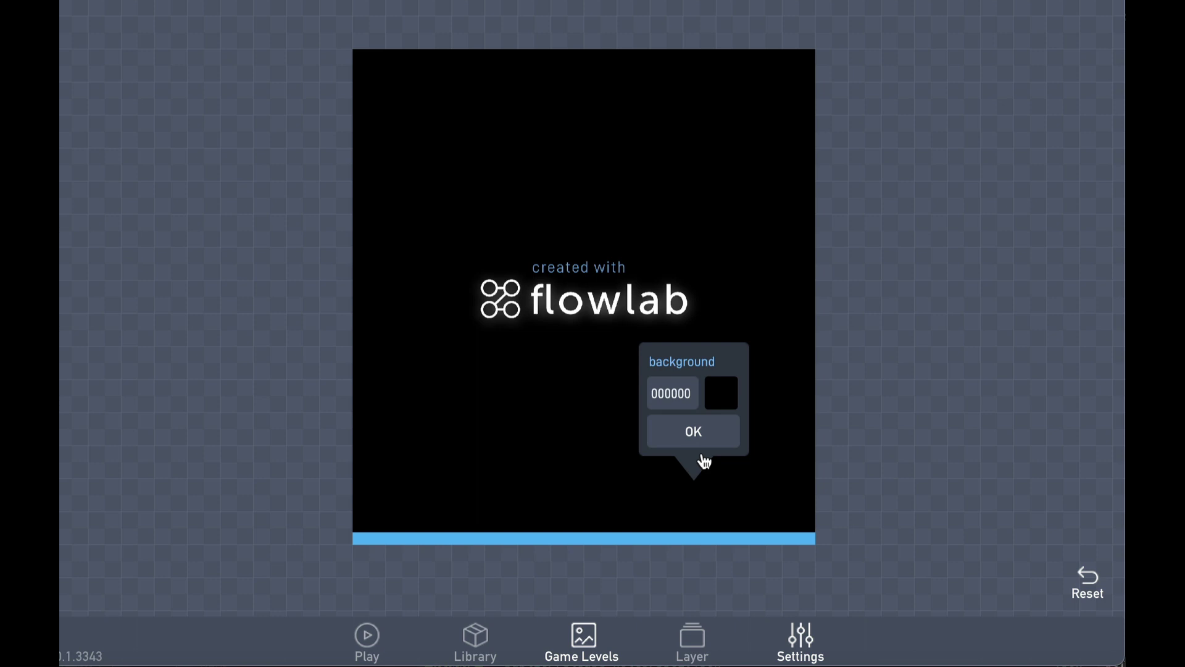
pyautogui.click(722, 394)
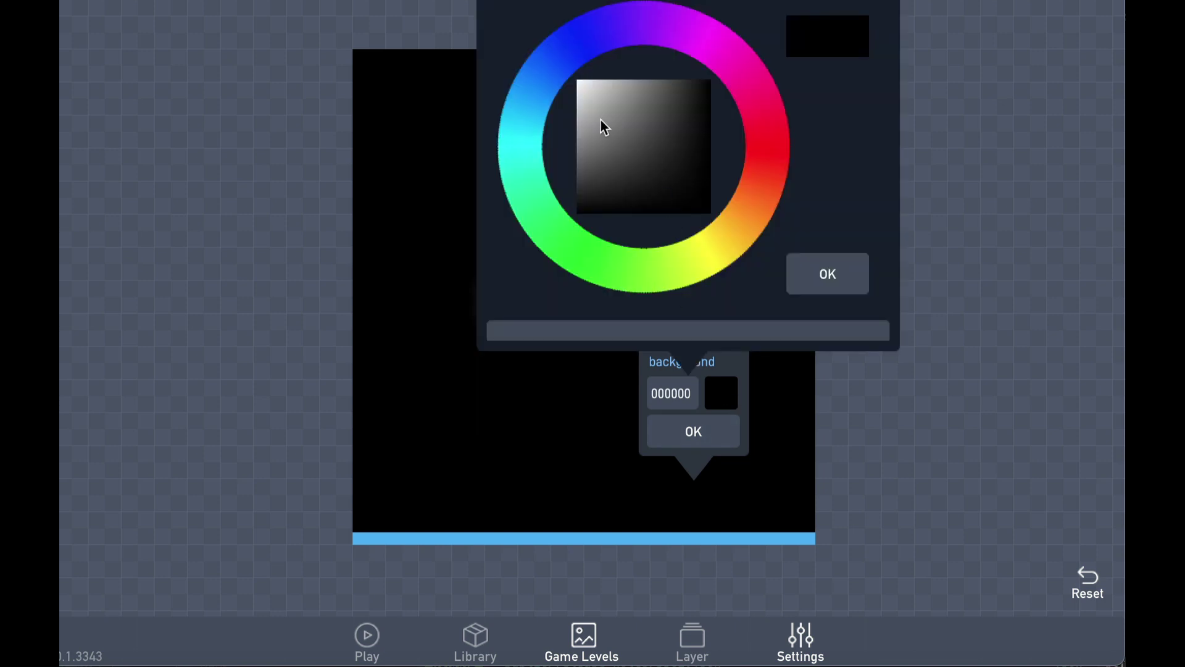
pyautogui.click(584, 86)
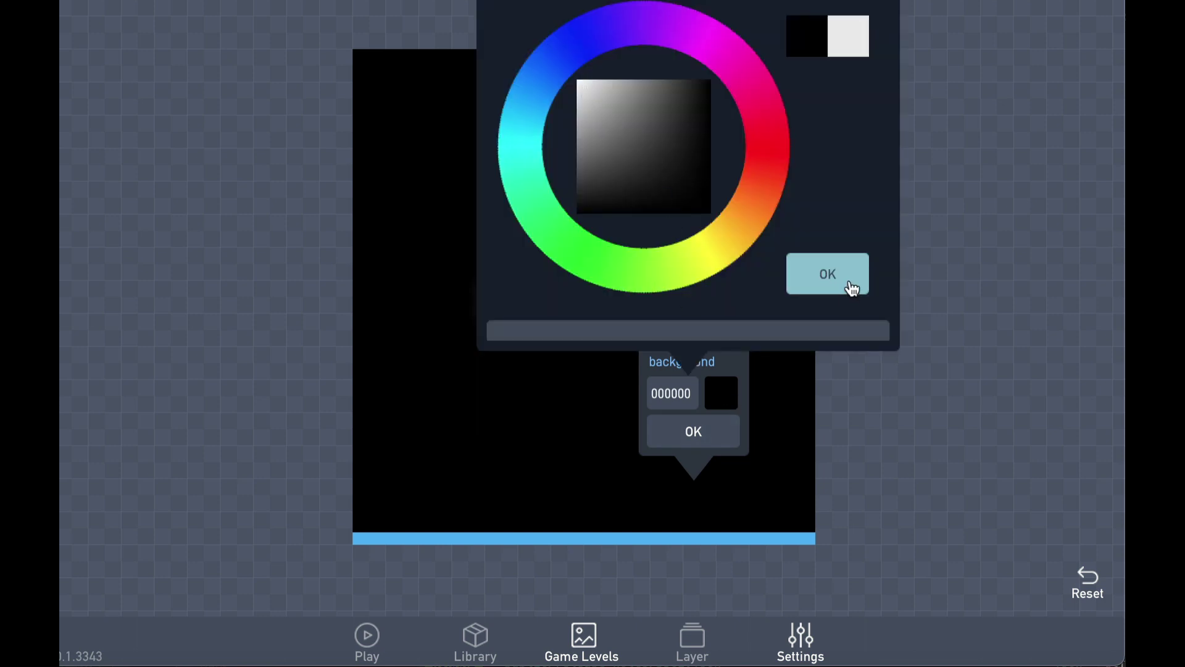
pyautogui.click(828, 273)
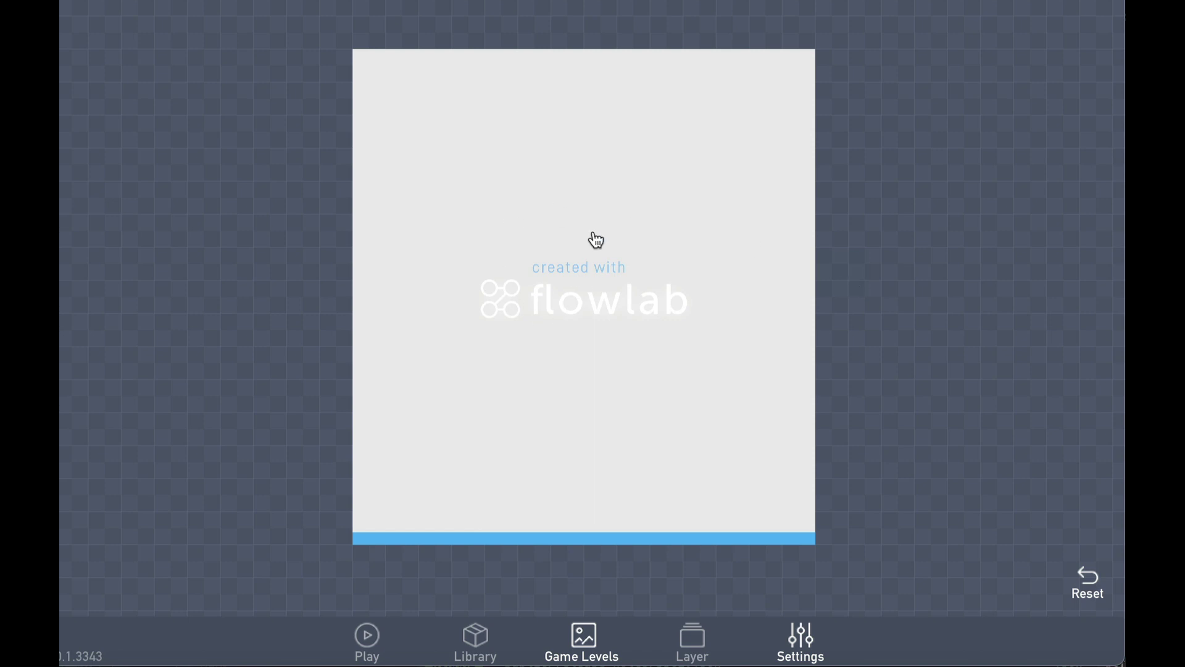
pyautogui.click(569, 300)
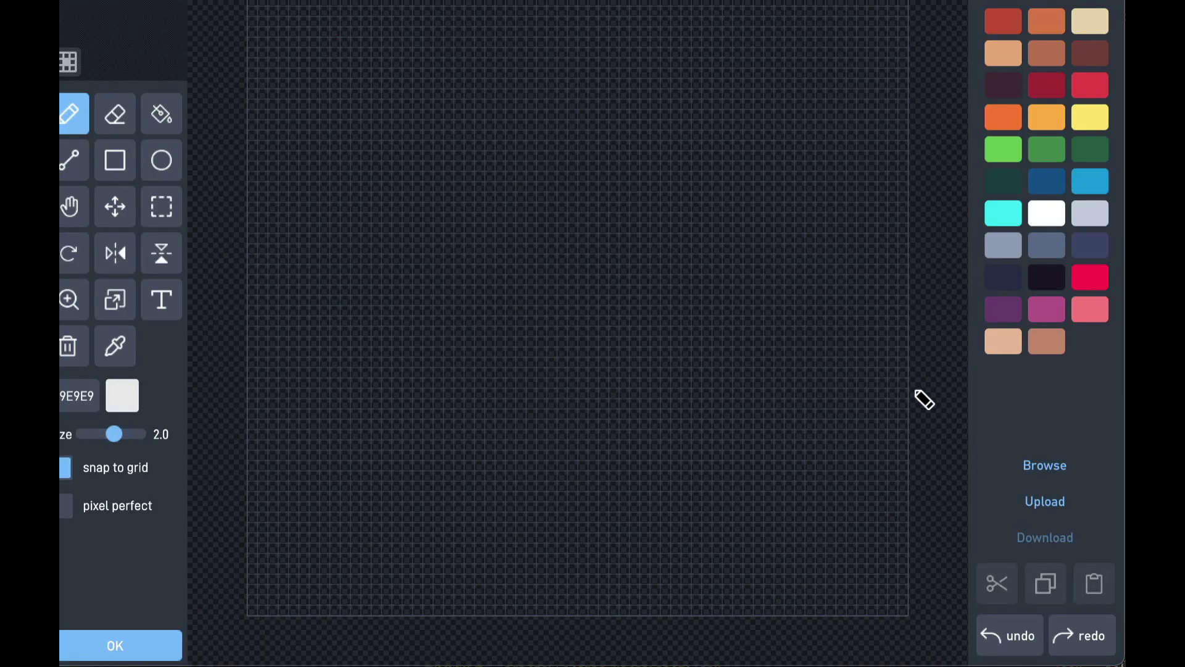
pyautogui.moveTo(736, 345); pyautogui.dragTo(537, 250)
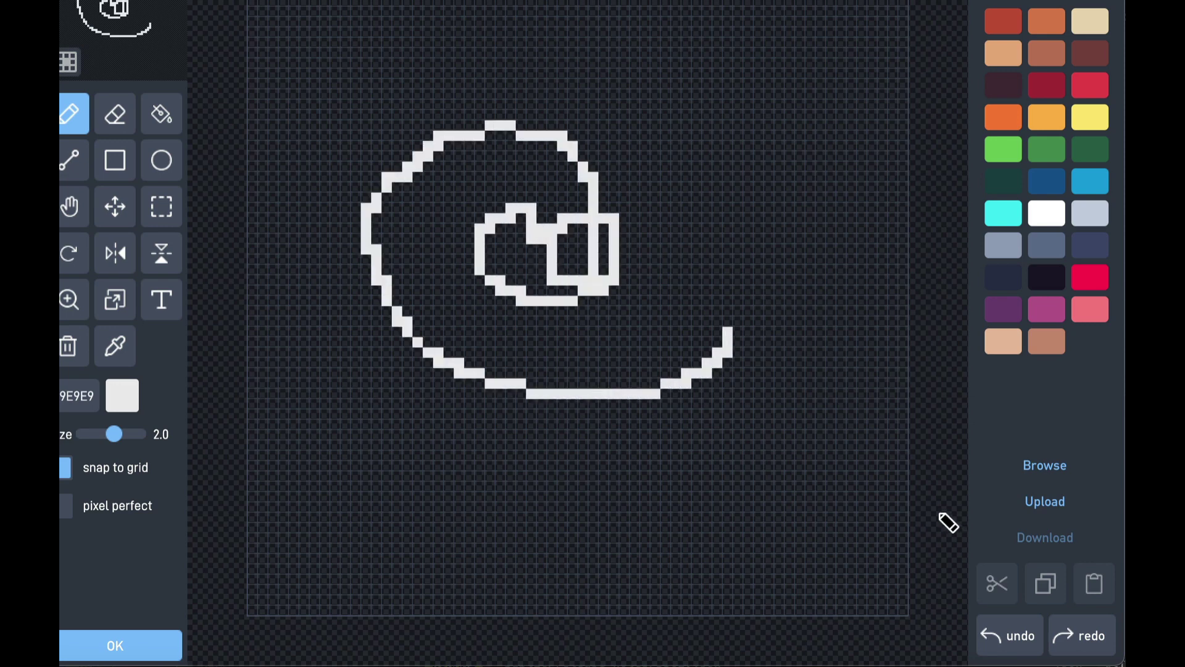
# - Upload the Bad Example Games logo as the sprite, cropped to 320 × 320 pixels
pyautogui.click(1040, 506)
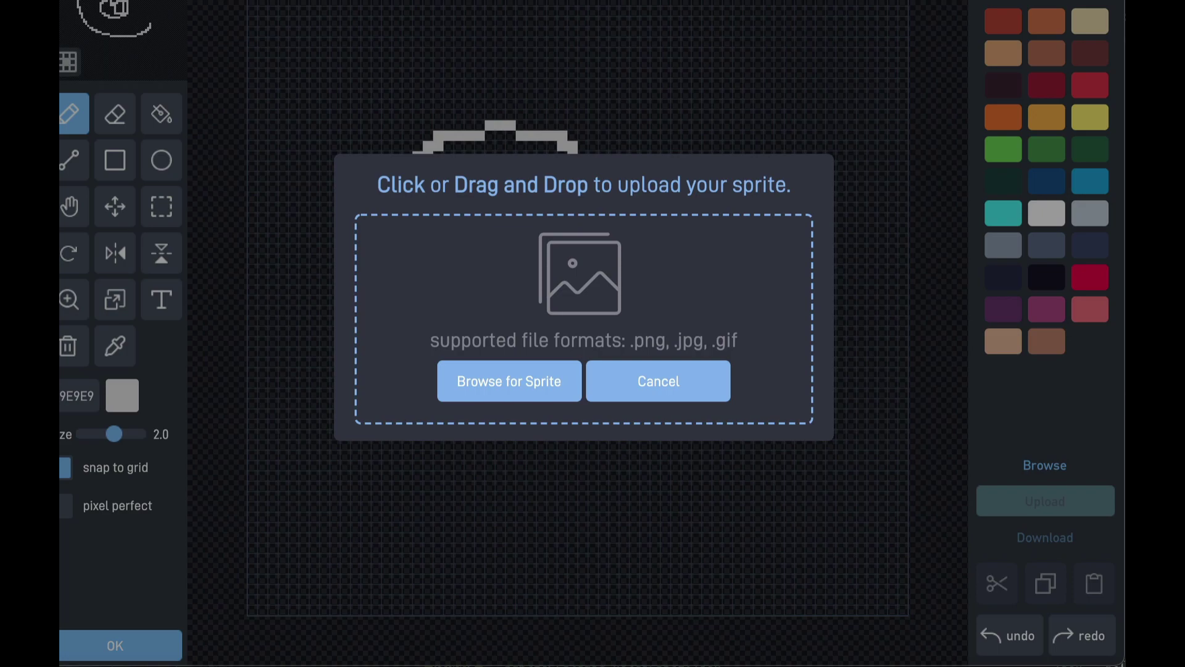
pyautogui.moveTo(1102, 17); pyautogui.dragTo(708, 227)
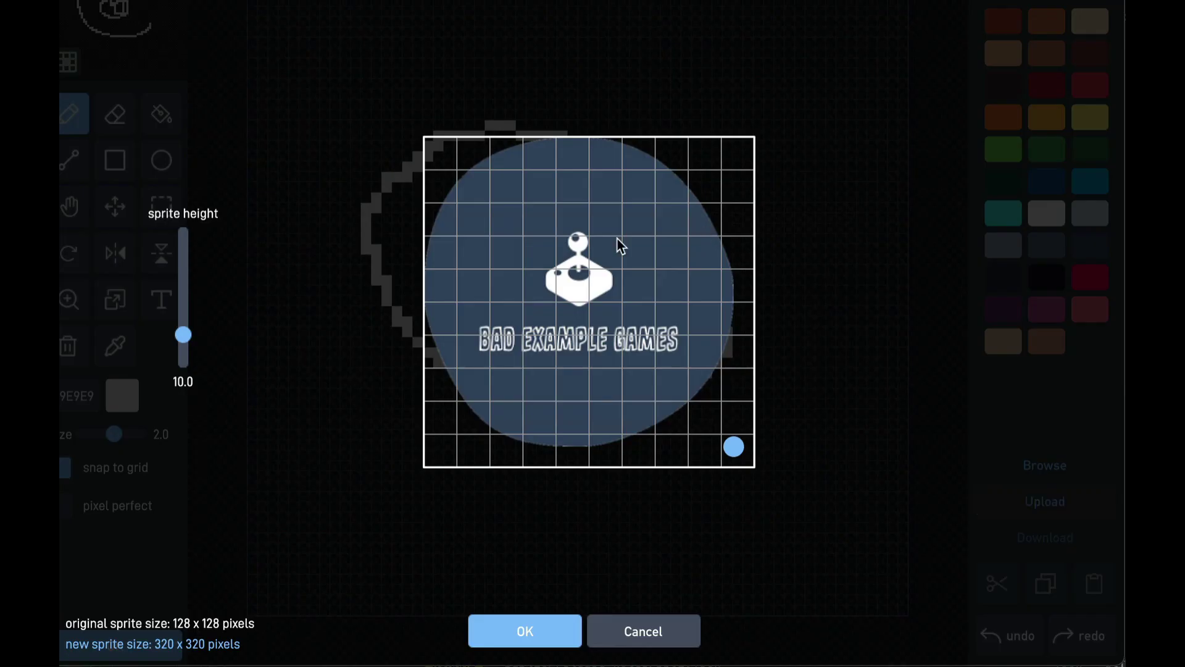
pyautogui.moveTo(690, 356)
pyautogui.mouseDown()
pyautogui.moveTo(674, 347)
pyautogui.moveTo(683, 342)
pyautogui.mouseUp()
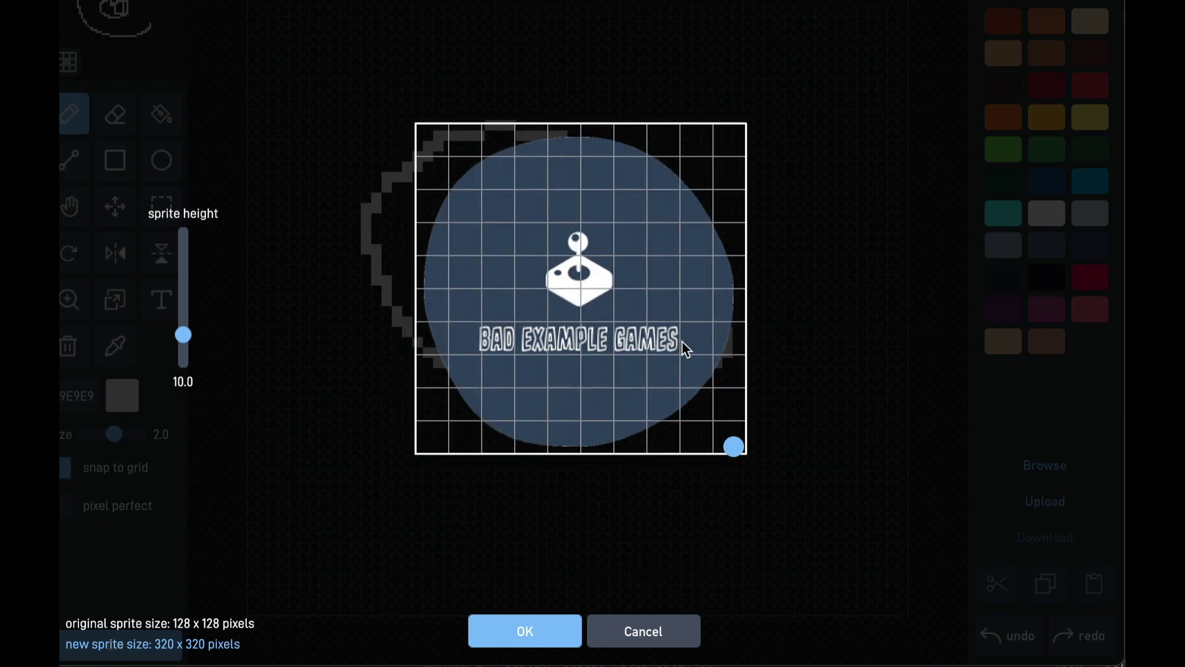
pyautogui.click(563, 639)
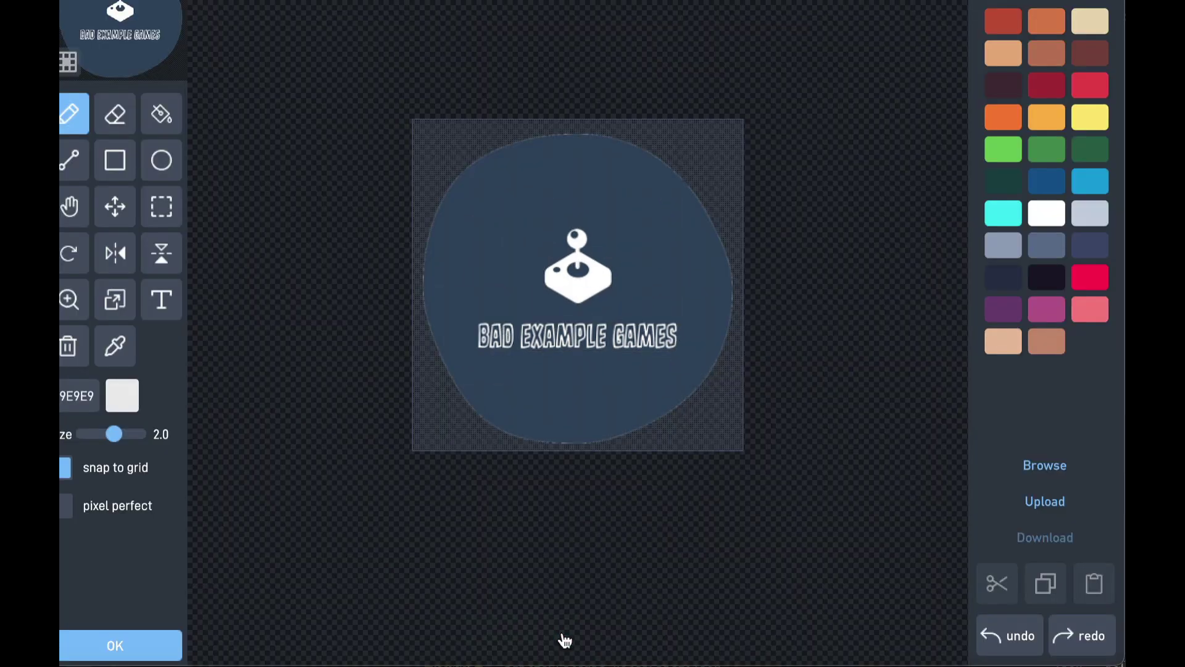
# - Save the Bad Example Games logo onto the loading screen
pyautogui.click(152, 648)
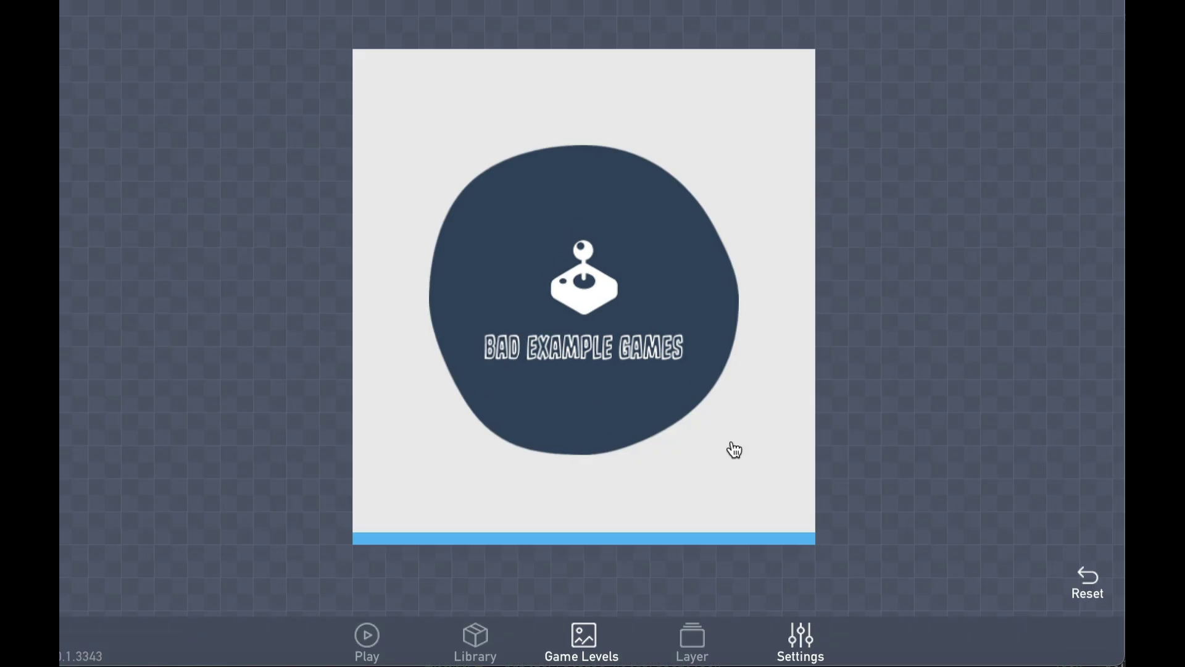